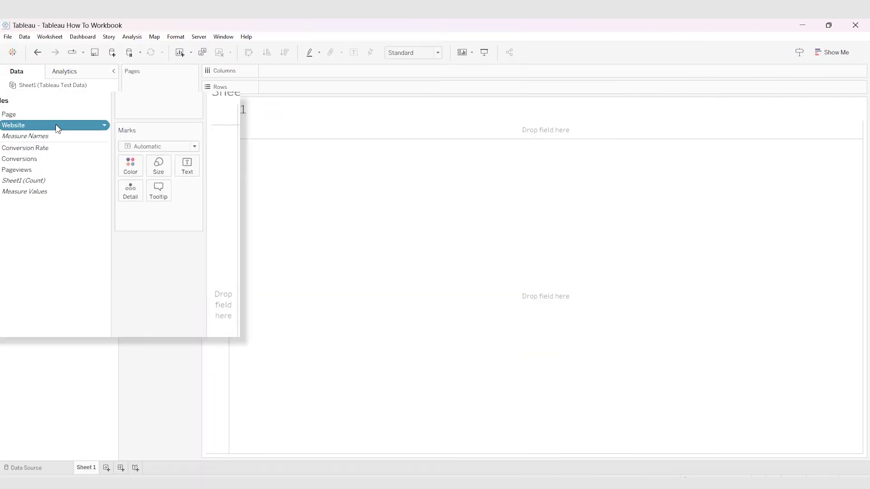
# Create a hierarchy from the Website field and name it 'Sites & Pages'
pyautogui.rightClick(72, 140)
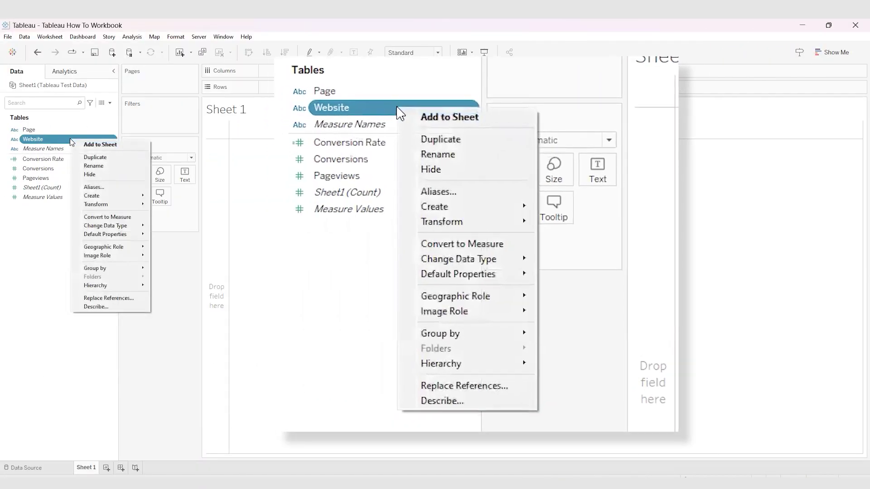
pyautogui.moveTo(118, 286)
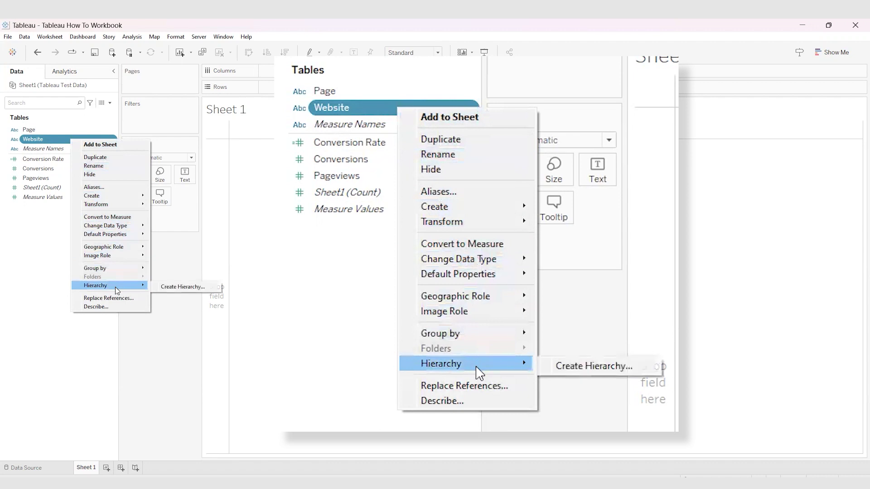
pyautogui.click(170, 287)
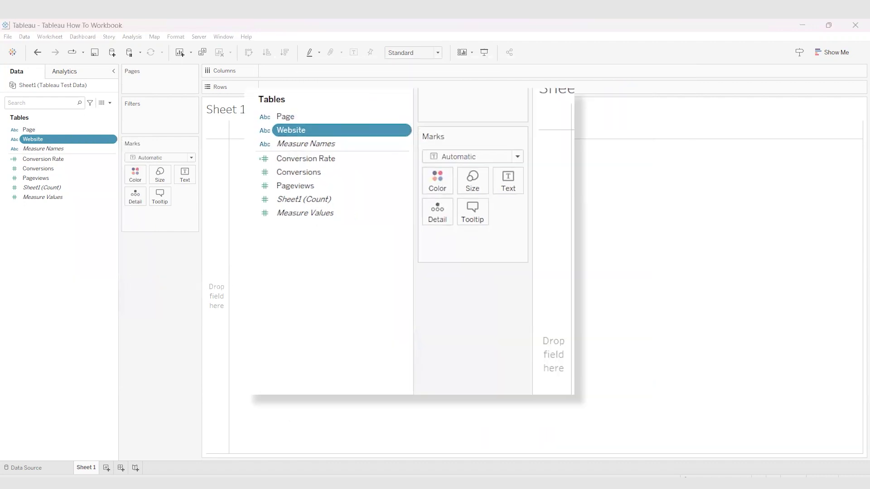
pyautogui.doubleClick(399, 253)
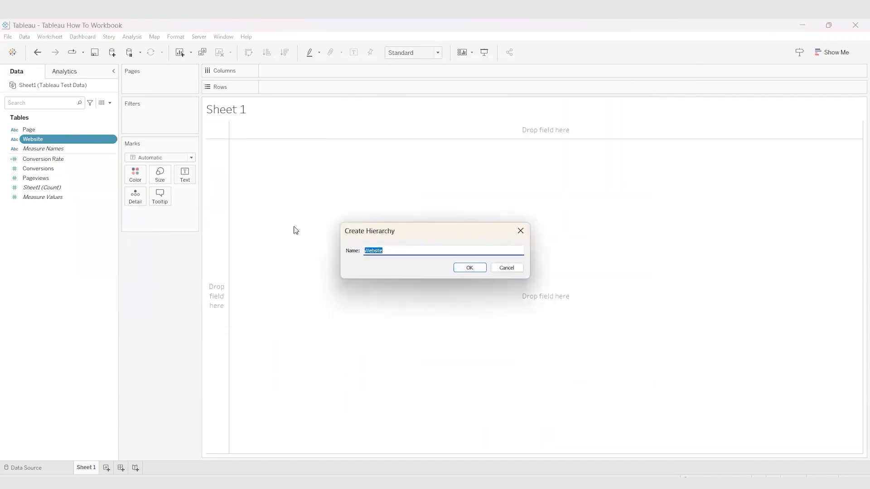
pyautogui.write('Sites & Pages')
pyautogui.click(475, 269)
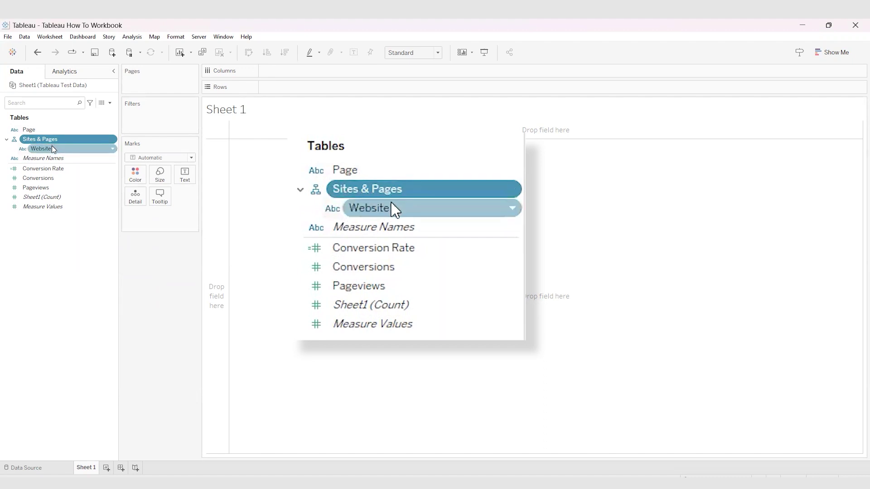
# Drag the Page field into Sites & Pages so it nests beneath Website
pyautogui.click(66, 150)
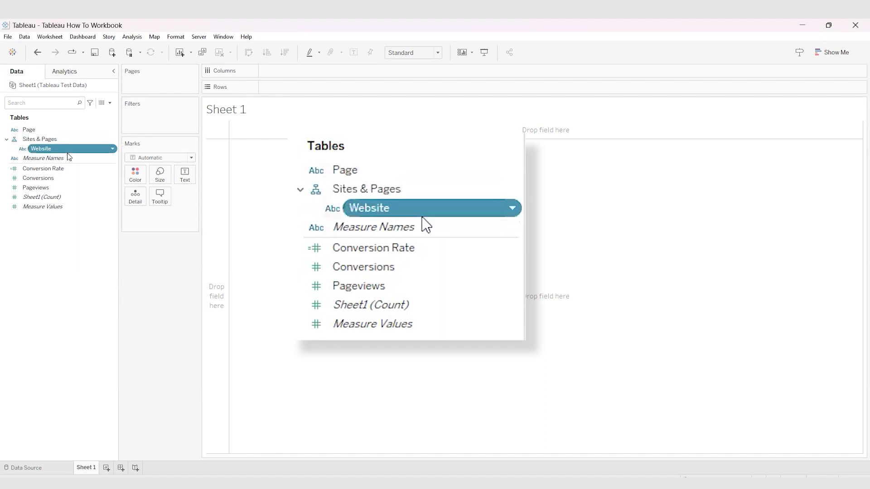
pyautogui.click(58, 129)
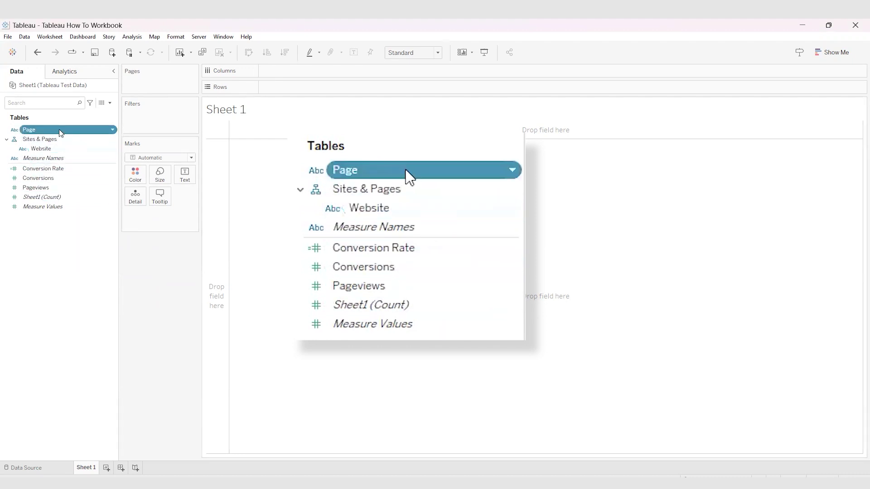
pyautogui.moveTo(59, 129); pyautogui.dragTo(75, 137)
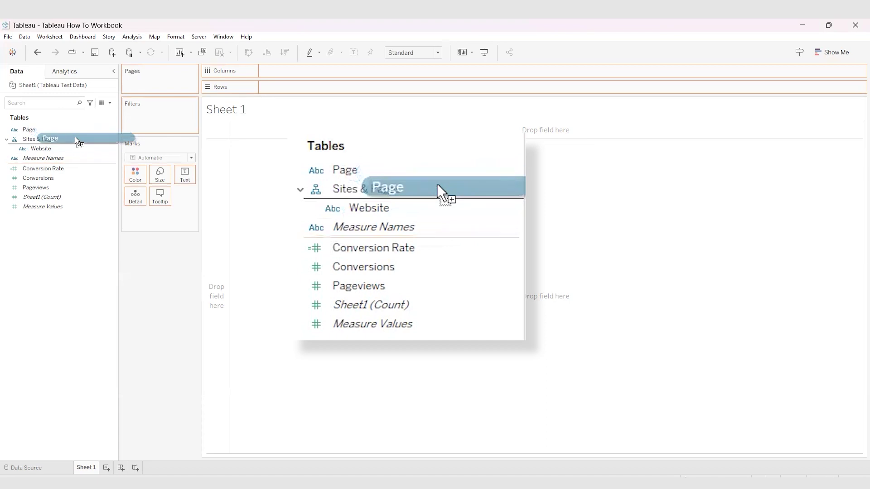
pyautogui.moveTo(74, 137); pyautogui.dragTo(76, 138)
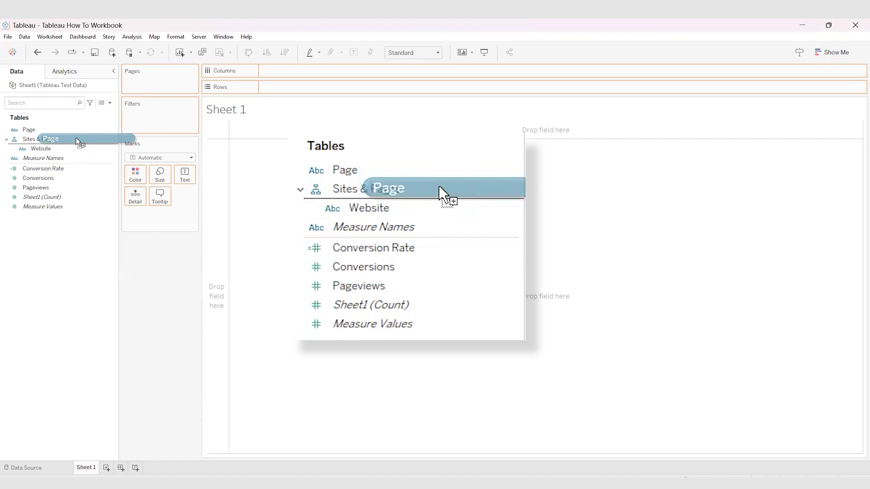
pyautogui.moveTo(76, 138); pyautogui.dragTo(77, 139)
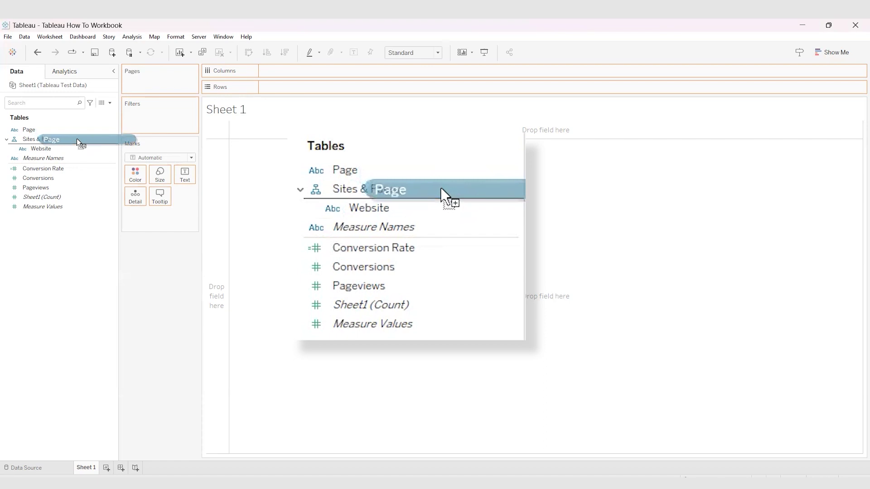
pyautogui.moveTo(77, 139); pyautogui.dragTo(75, 151)
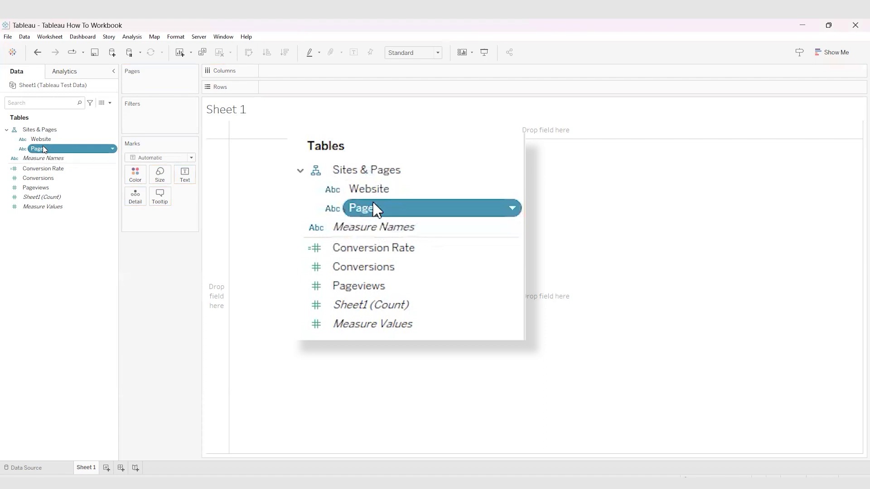
pyautogui.click(65, 139)
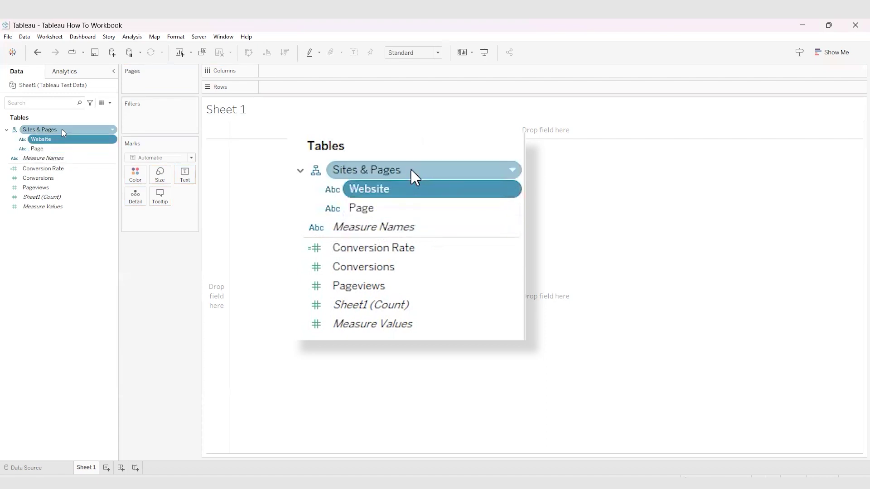
# Put Website on Rows and filter Measure Names to exclude Count of Sheet1
pyautogui.click(47, 148)
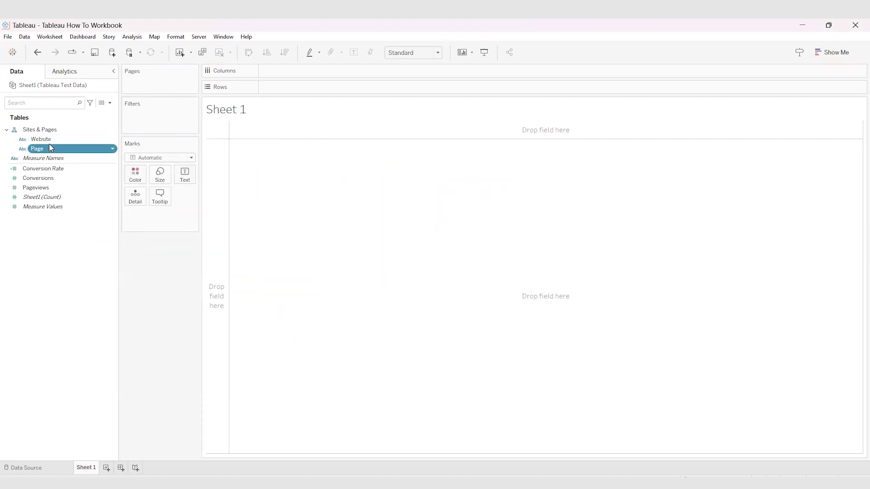
pyautogui.click(52, 140)
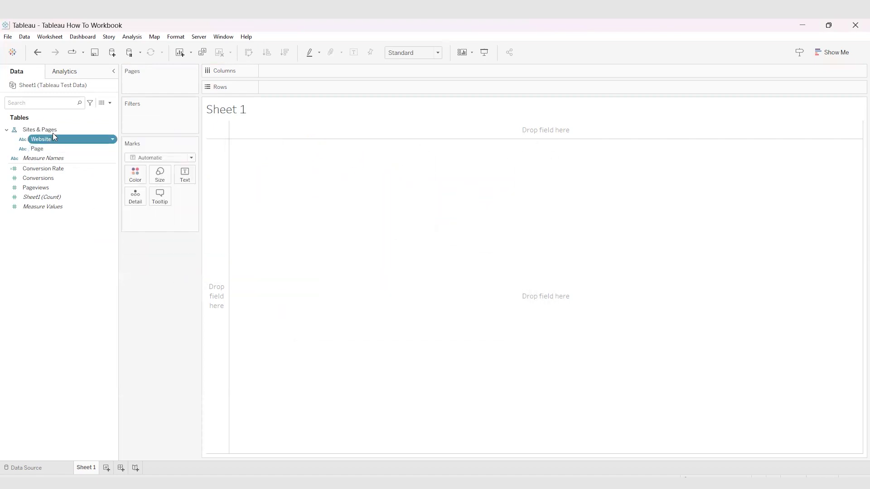
pyautogui.moveTo(75, 142); pyautogui.dragTo(318, 88)
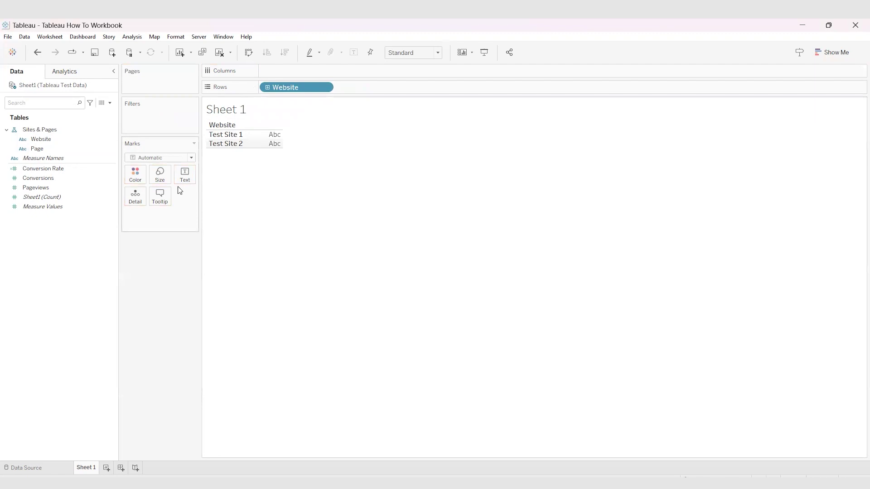
pyautogui.moveTo(75, 156); pyautogui.dragTo(178, 121)
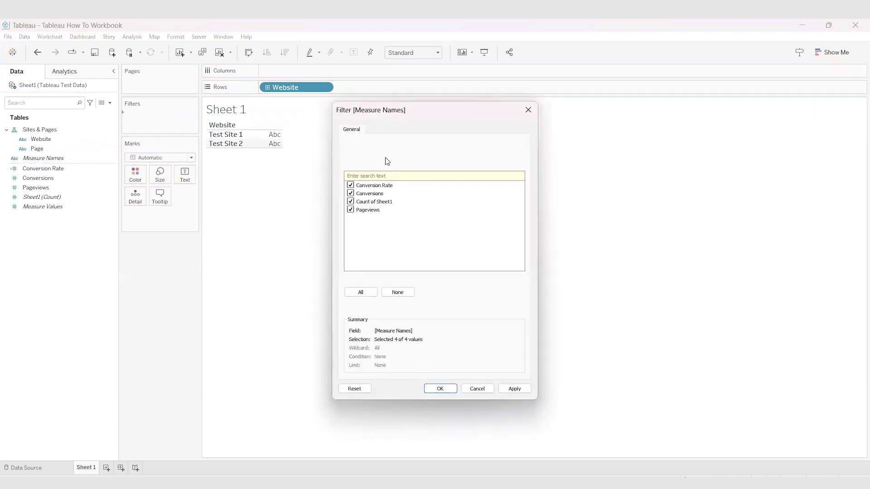
pyautogui.click(351, 202)
pyautogui.click(431, 389)
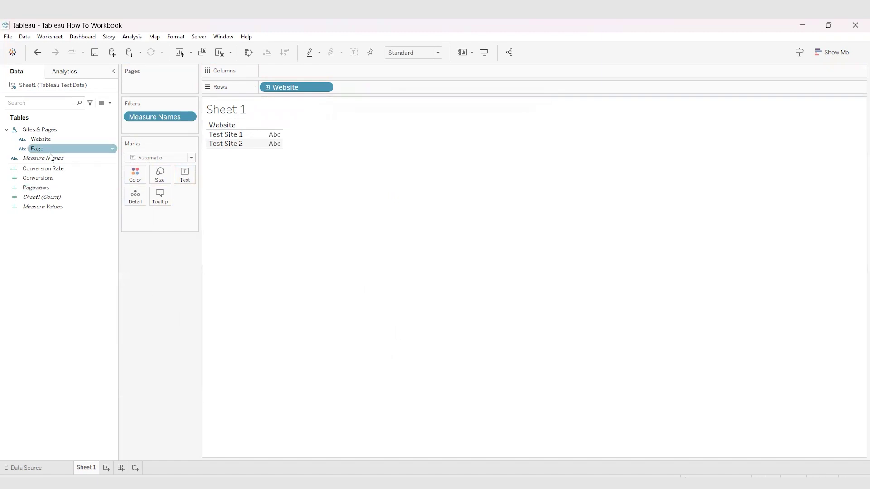
# Show Measure Names as columns and Measure Values as text, with Pageviews first
pyautogui.moveTo(51, 157); pyautogui.dragTo(301, 72)
pyautogui.moveTo(46, 206); pyautogui.dragTo(185, 181)
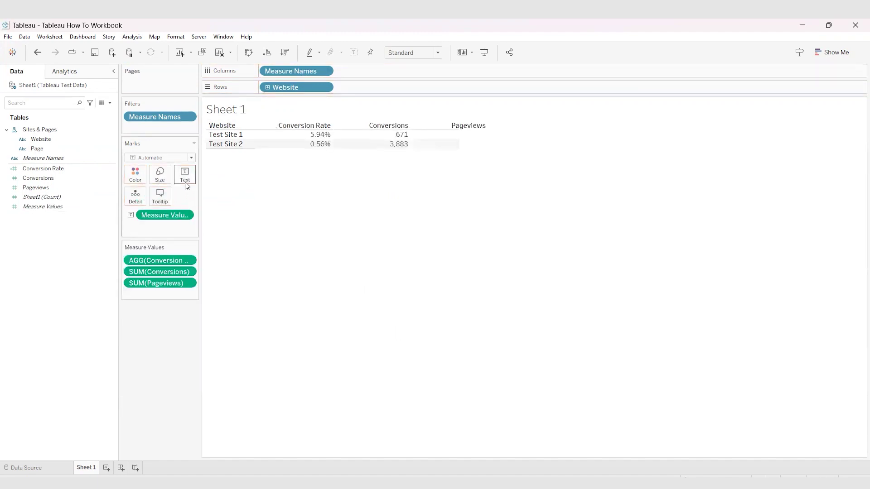
pyautogui.moveTo(175, 281)
pyautogui.mouseDown()
pyautogui.moveTo(178, 254)
pyautogui.moveTo(178, 283)
pyautogui.mouseUp()
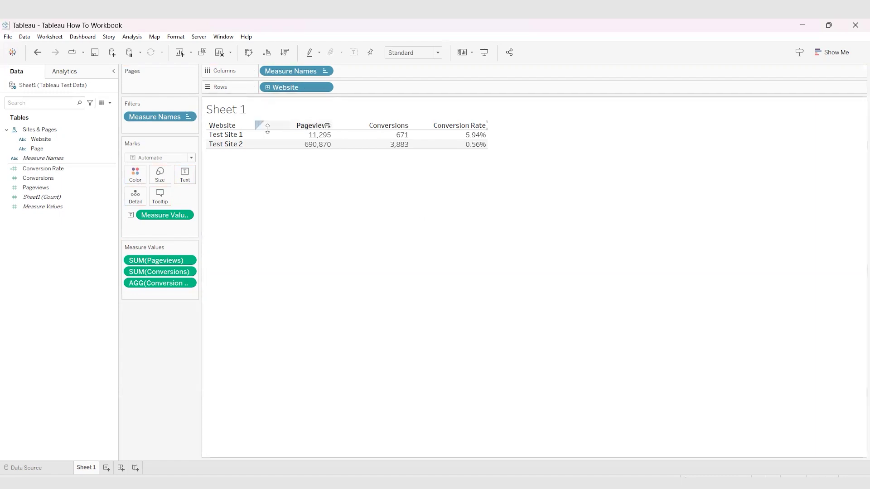
# Expand the Website hierarchy to list every page, then collapse back to site totals
pyautogui.moveTo(316, 144)
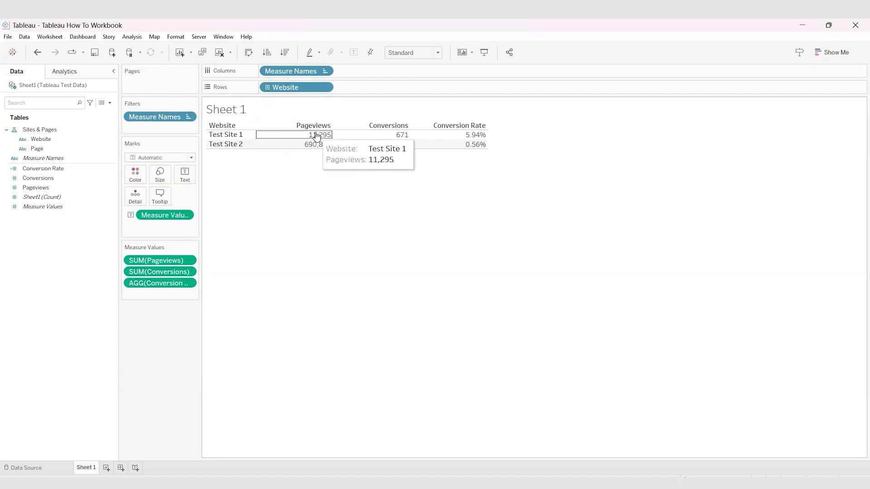
pyautogui.moveTo(389, 142)
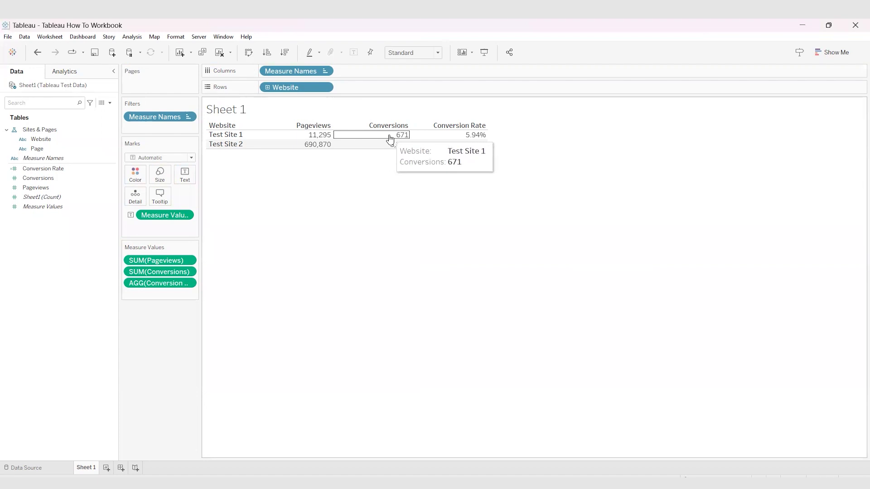
pyautogui.moveTo(461, 138)
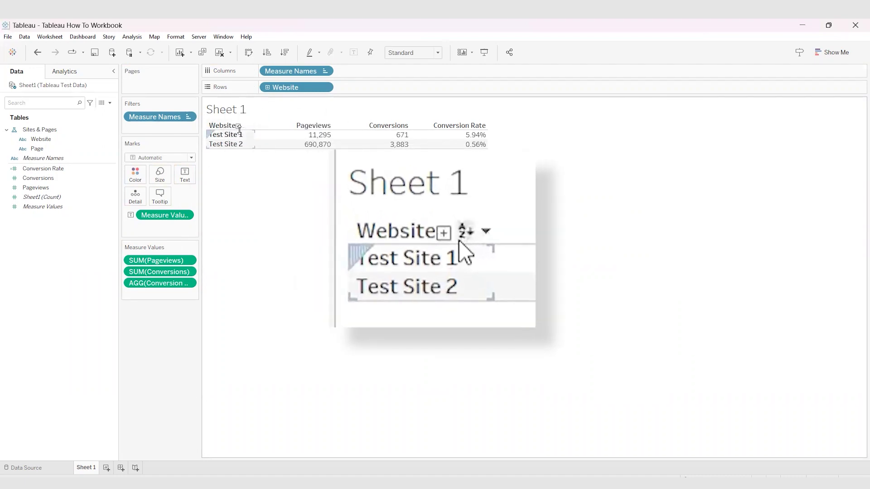
pyautogui.click(238, 126)
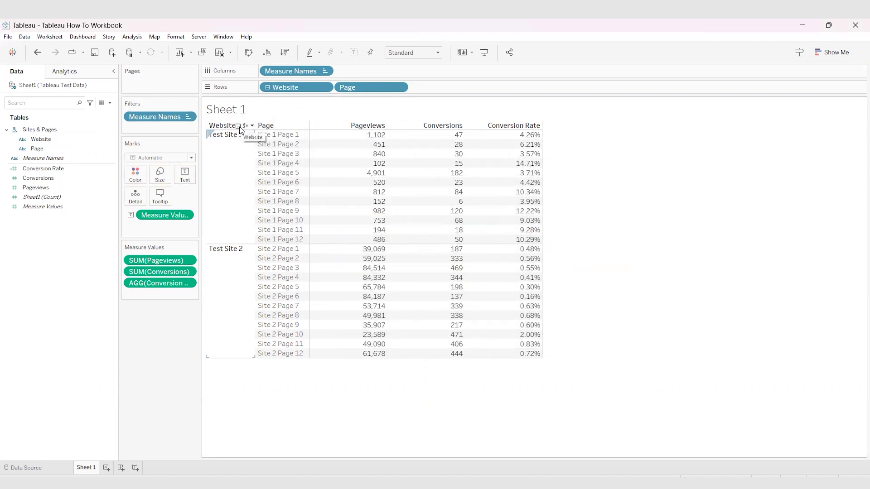
pyautogui.click(268, 88)
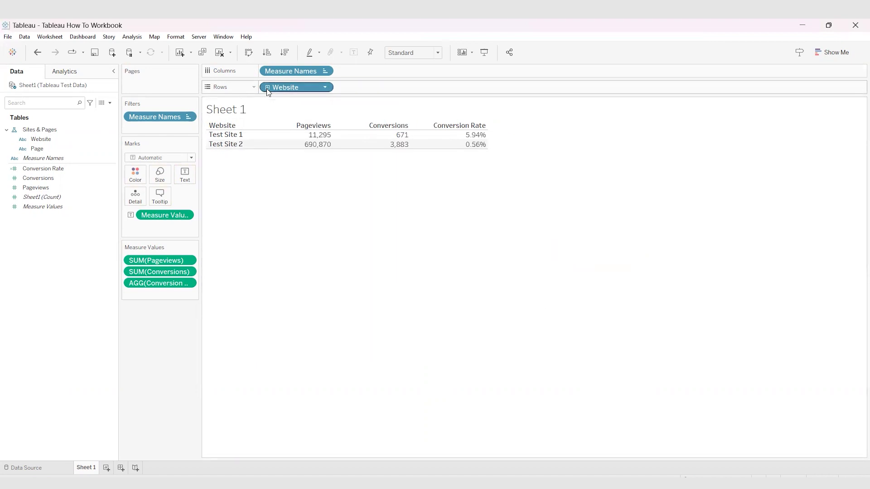
# Expand and collapse the pages again, then complete Conversion Rate as [Conversions]/[Pageviews]
pyautogui.click(267, 88)
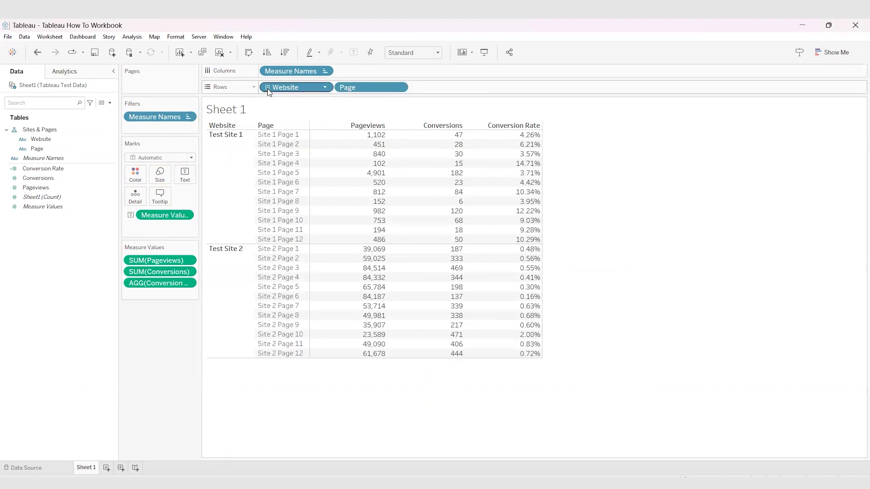
pyautogui.click(268, 88)
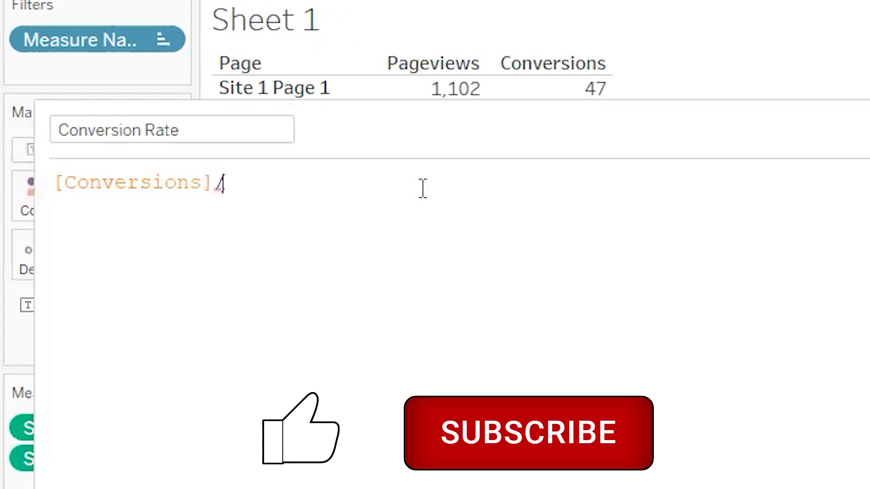
pyautogui.write('page')
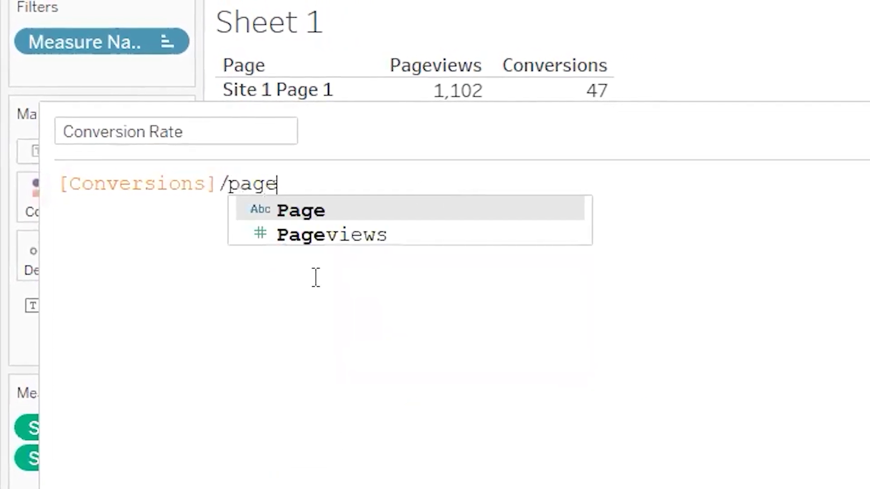
pyautogui.click(368, 241)
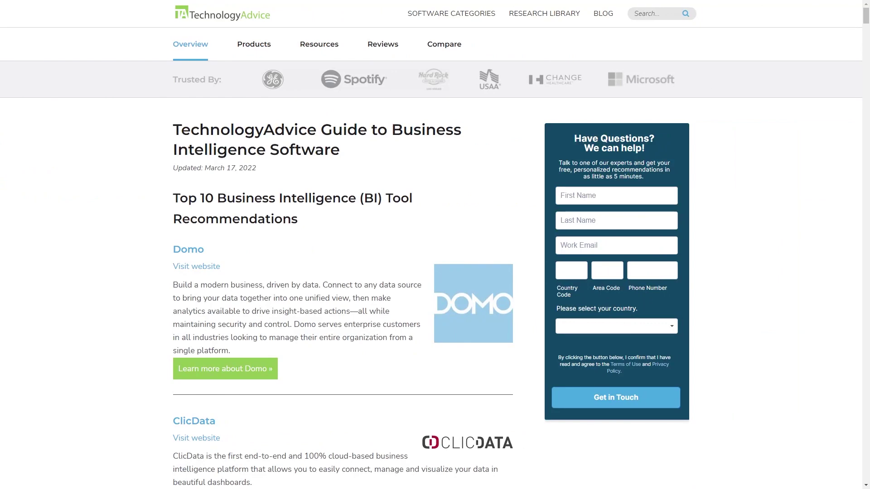
# Scroll through the BI software guide past Domo, ClicData and NetSuite to Dundas BI
pyautogui.scroll(-2, 435, 244)
pyautogui.scroll(-9, 343, 254)
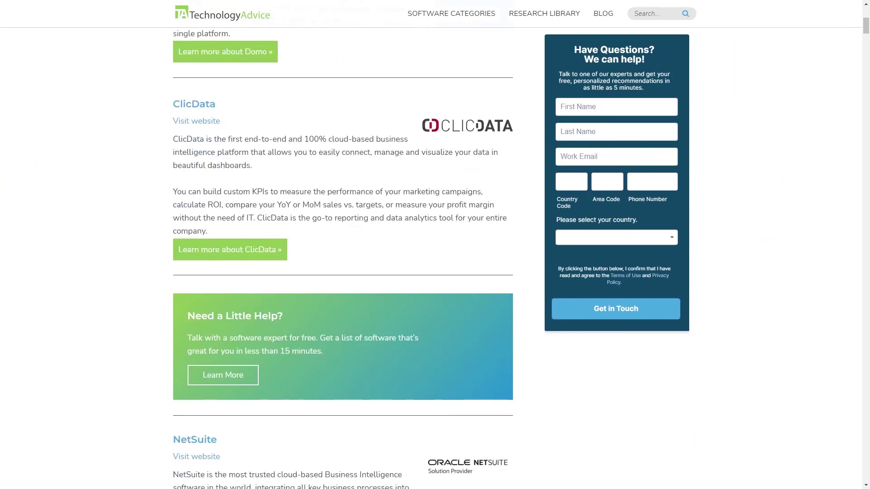
pyautogui.scroll(-6, 343, 258)
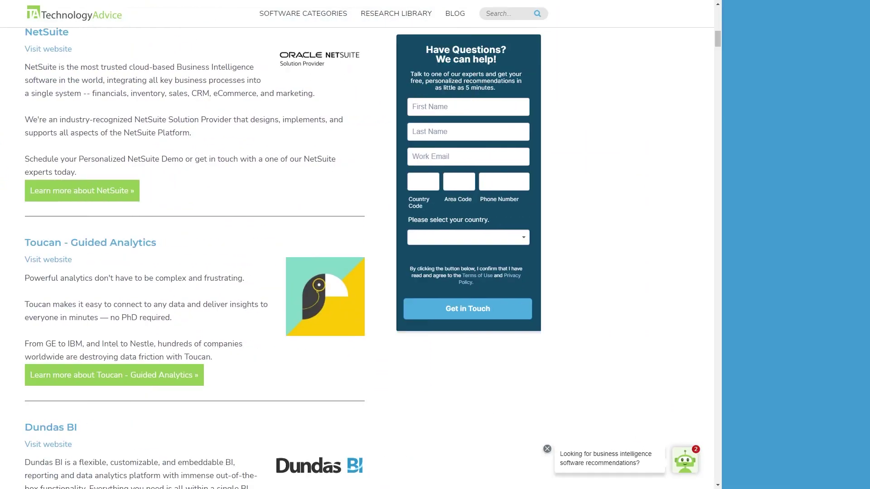